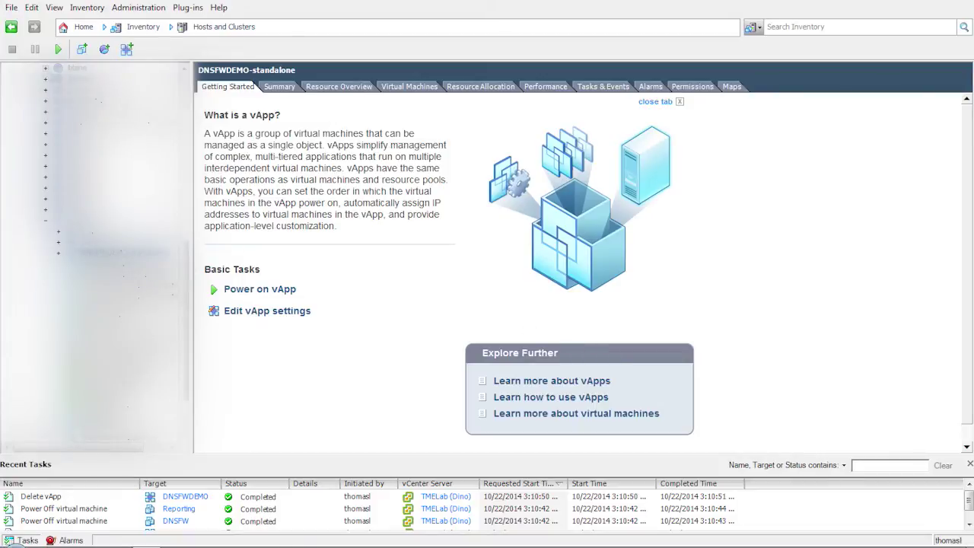
Start an OVF template deployment from the 10/17 DNSFWDEMO-1420 .ova package on windowsshare
click(11, 8)
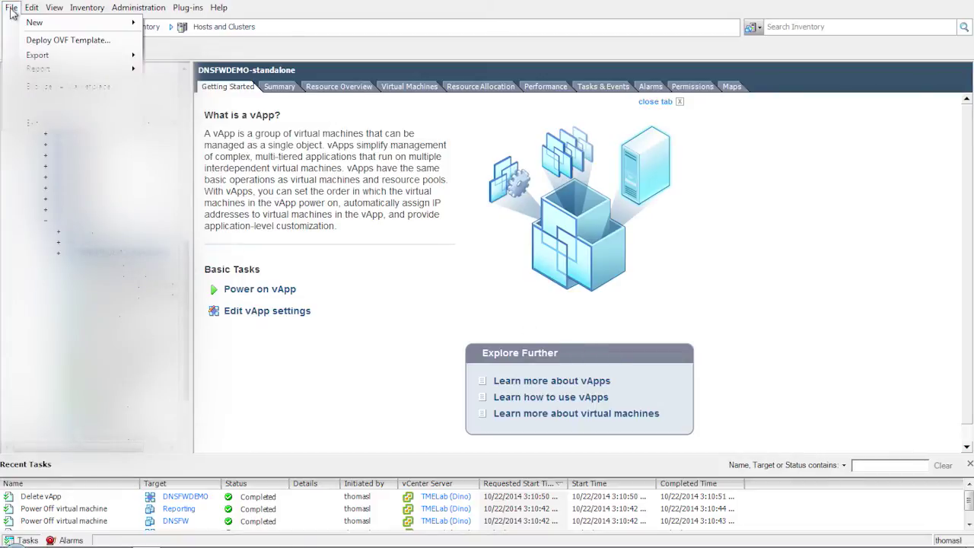
click(36, 40)
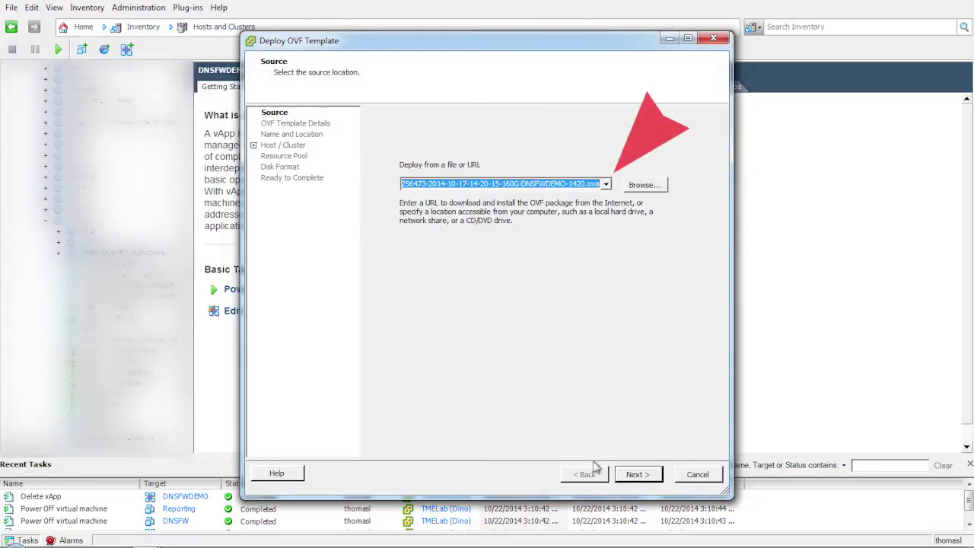
click(633, 184)
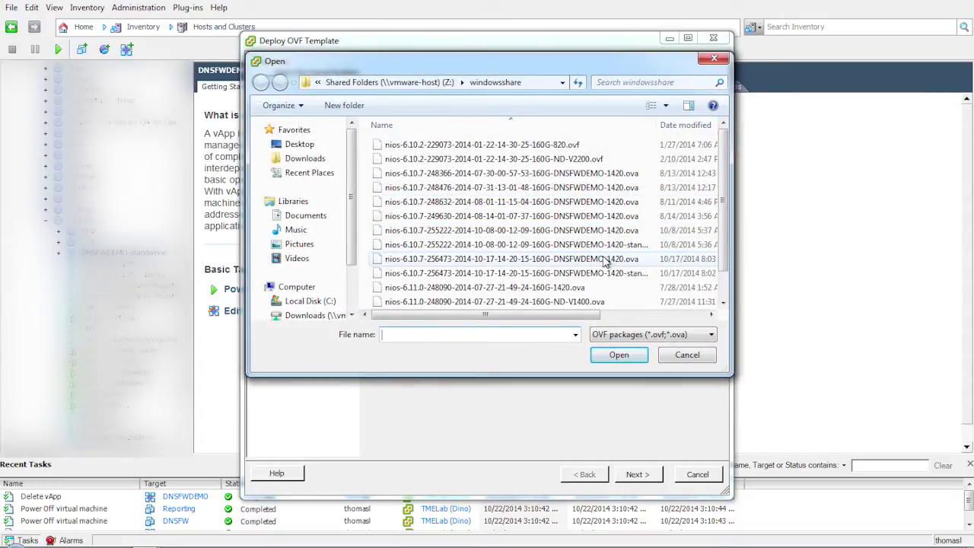
click(605, 260)
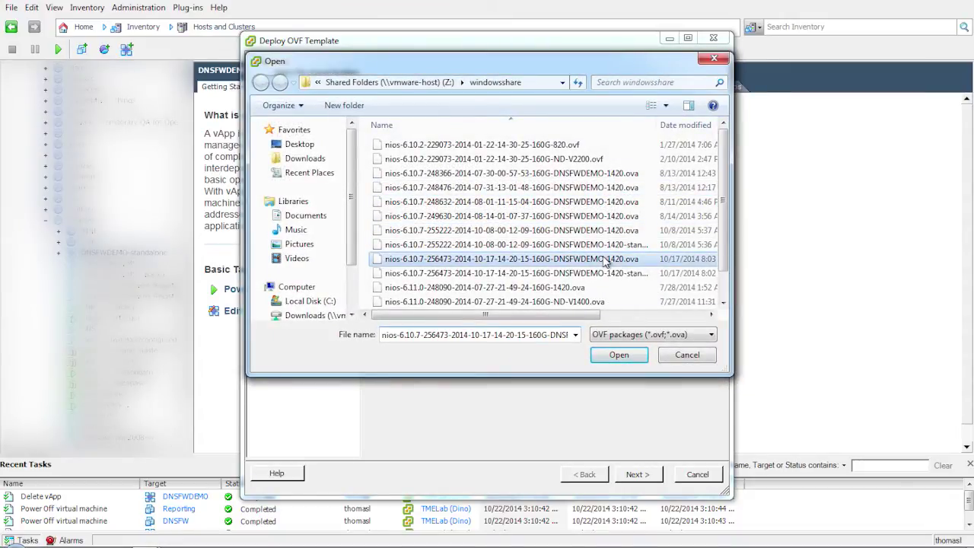
click(613, 356)
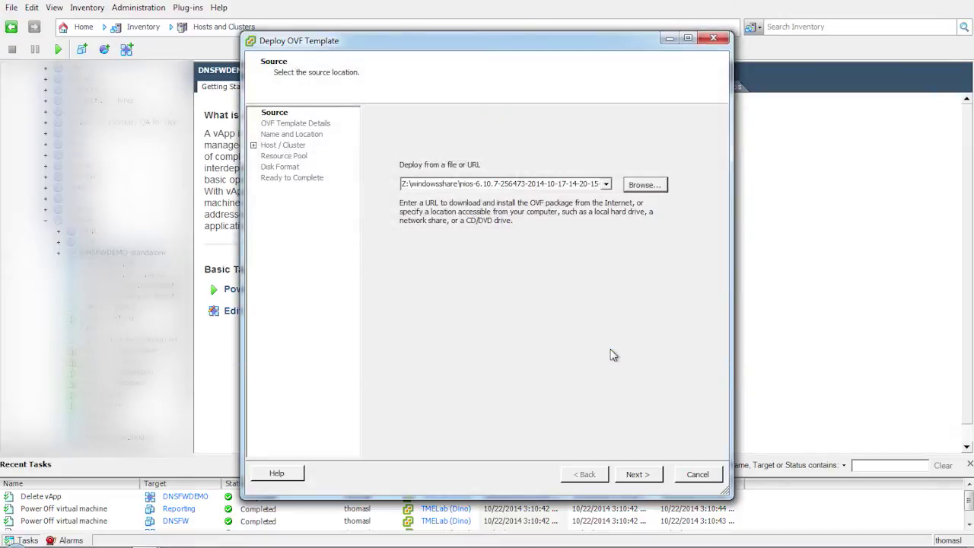
click(638, 474)
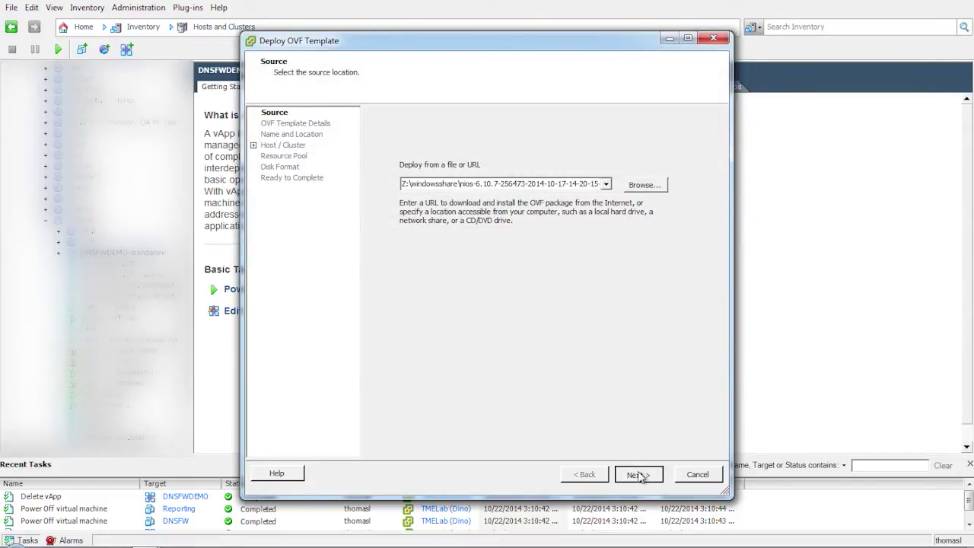
Accept the end user license agreement for the DNSFWDEMO template
click(638, 474)
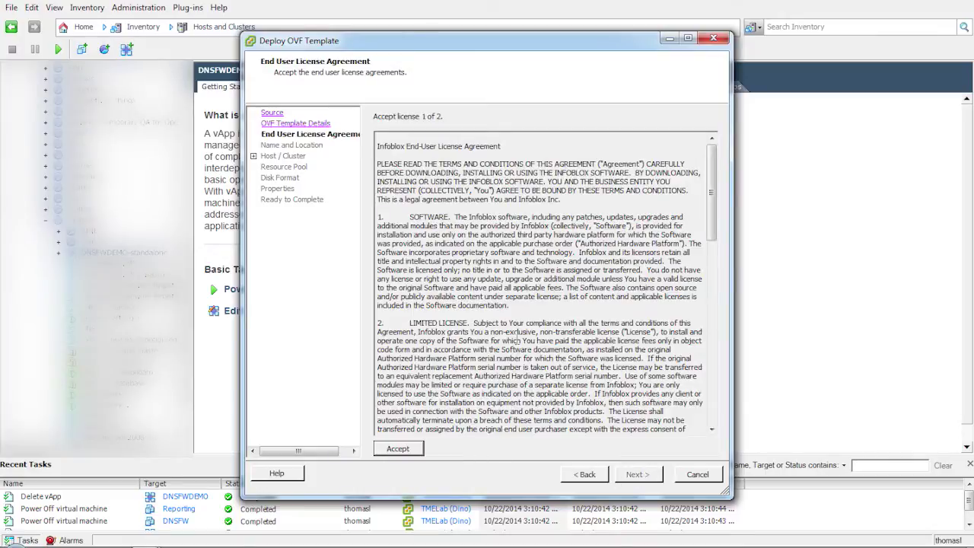
drag(713, 193, 711, 362)
click(397, 448)
click(636, 474)
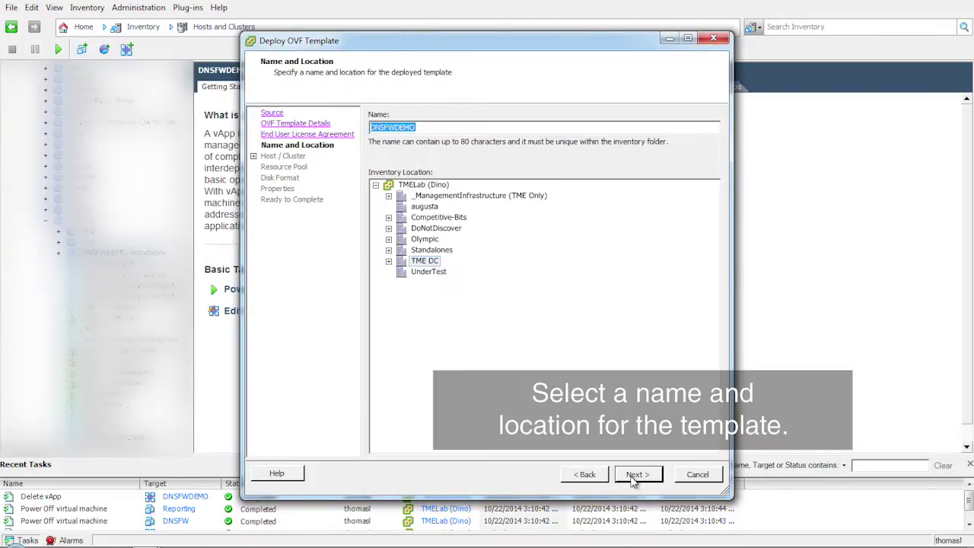
Place the vApp in TME DC on TME Cluster, keeping the chosen resource pool
click(388, 261)
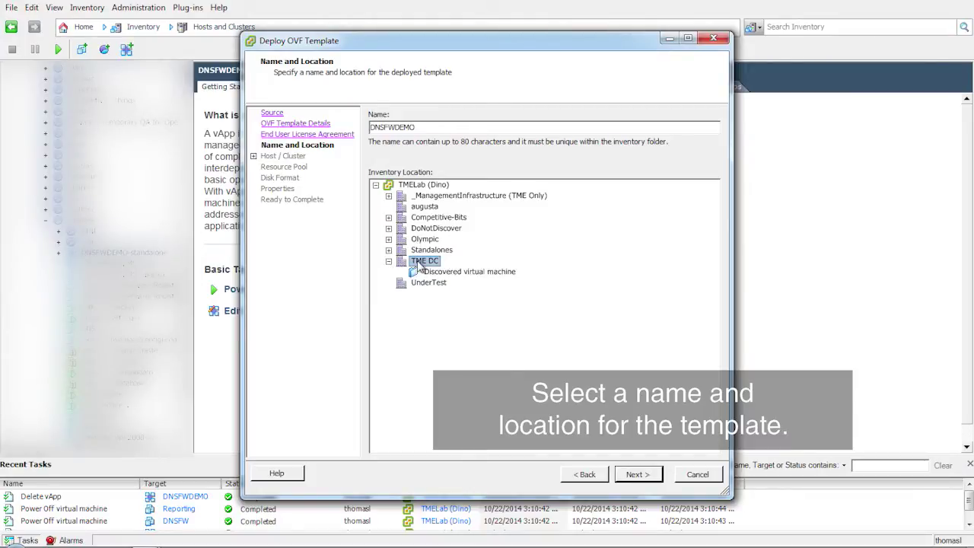
click(636, 474)
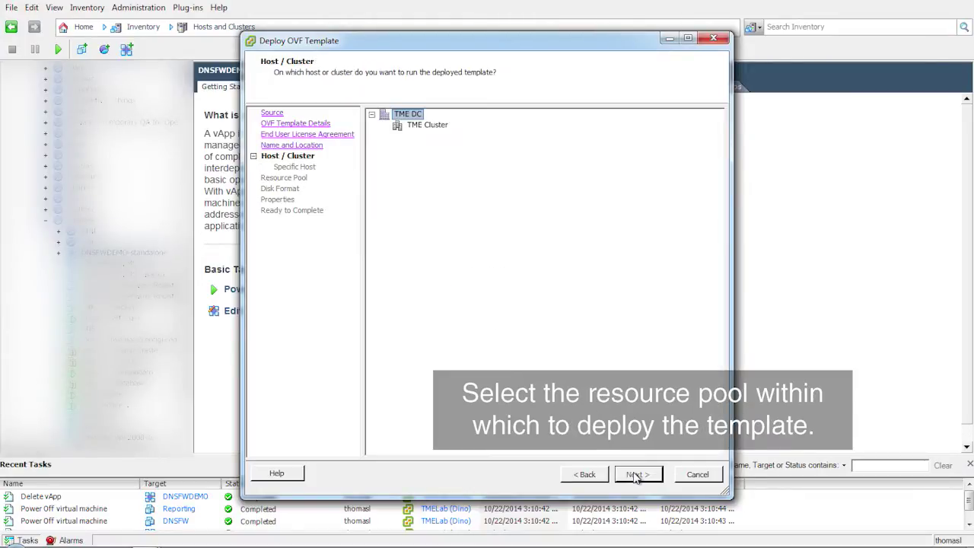
click(427, 127)
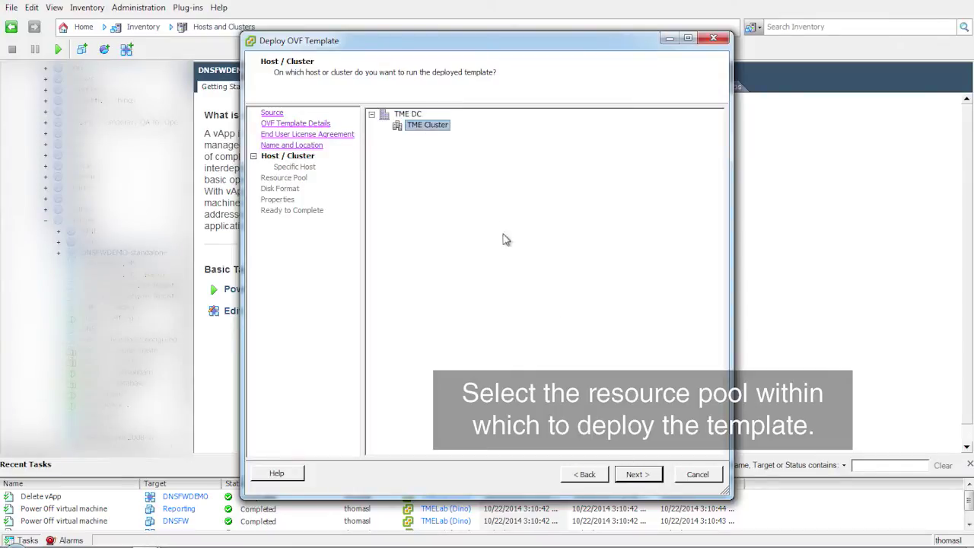
click(639, 474)
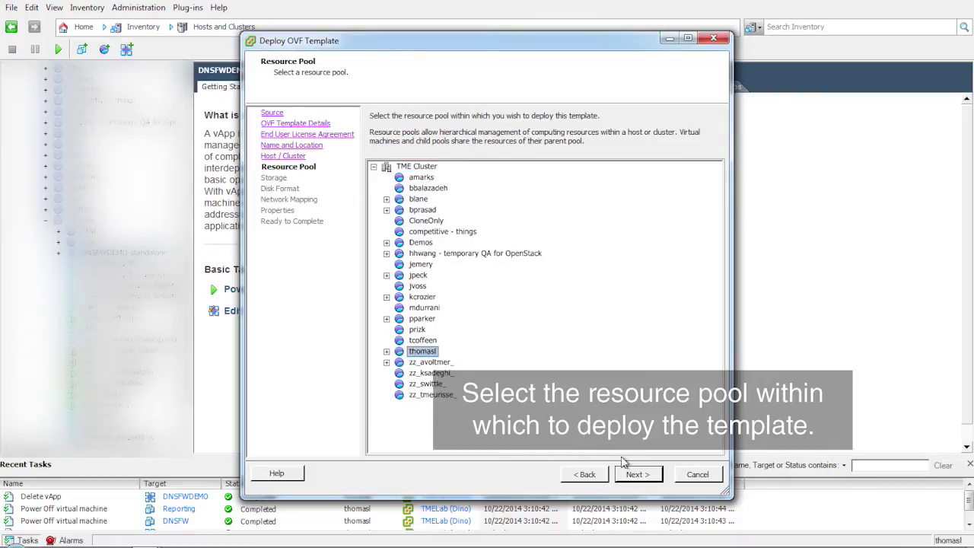
click(646, 475)
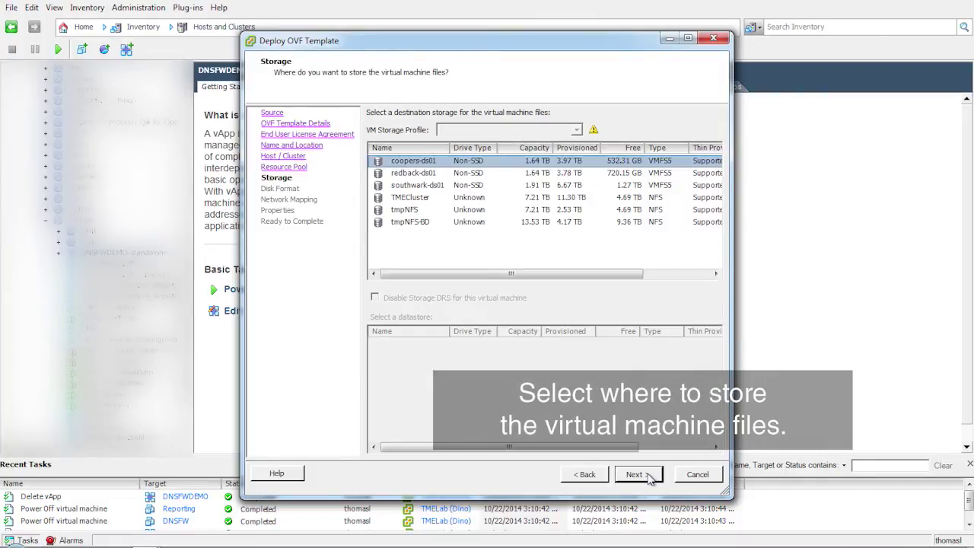
Store it on the TMECluster datastore with default disk format and network mapping, and enter organization Infoblox
click(415, 198)
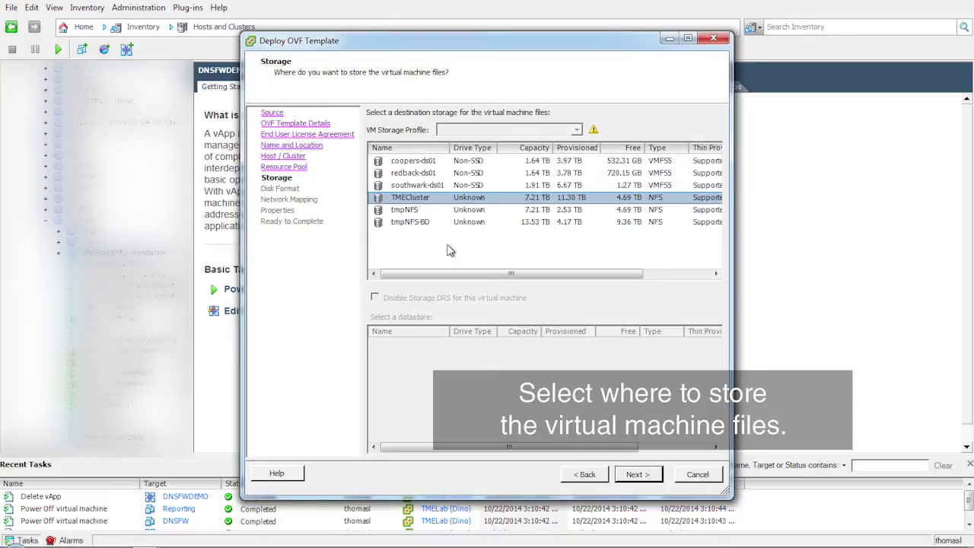
click(634, 476)
click(632, 475)
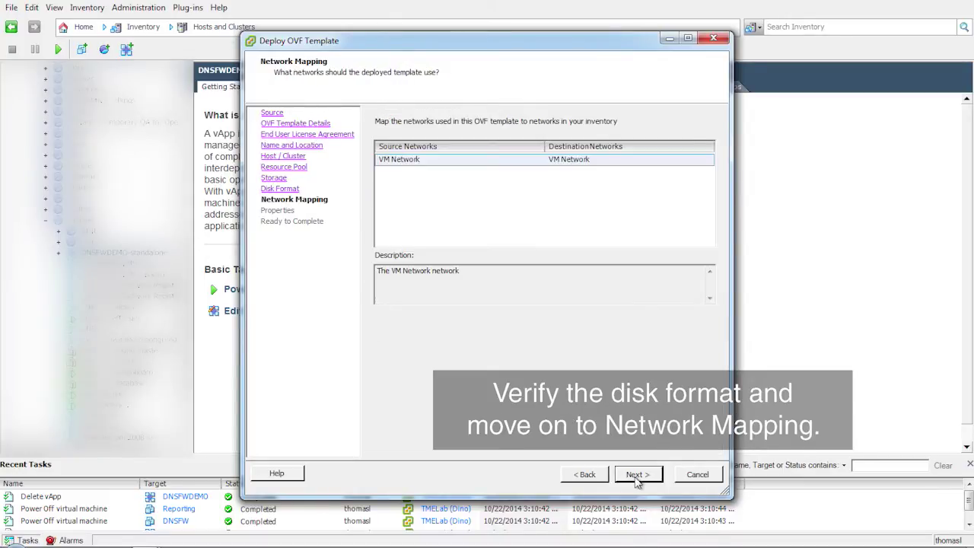
click(631, 475)
text(Infoblox)
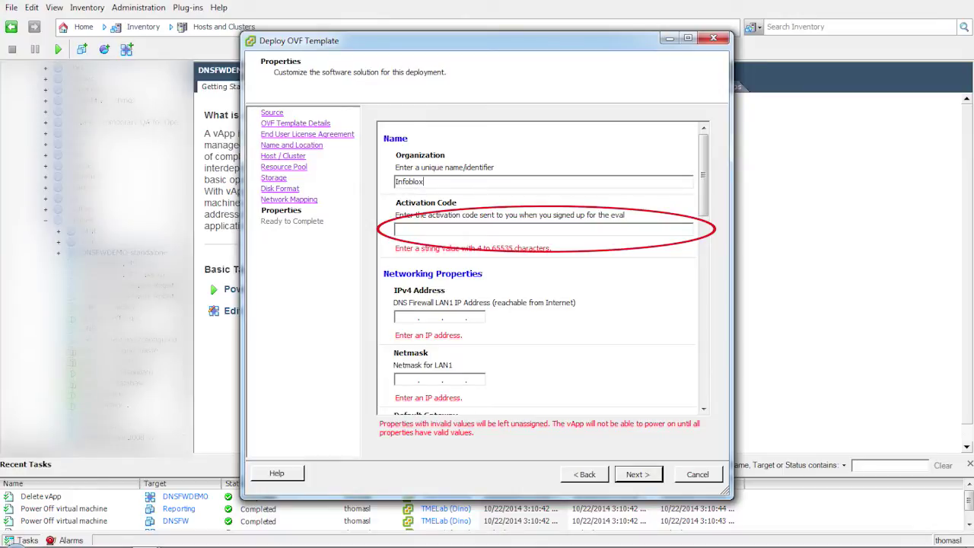
Paste the evaluation activation code and set LAN1 to 10.60.16.68 with its netmask and gateway
right_click(399, 229)
click(428, 294)
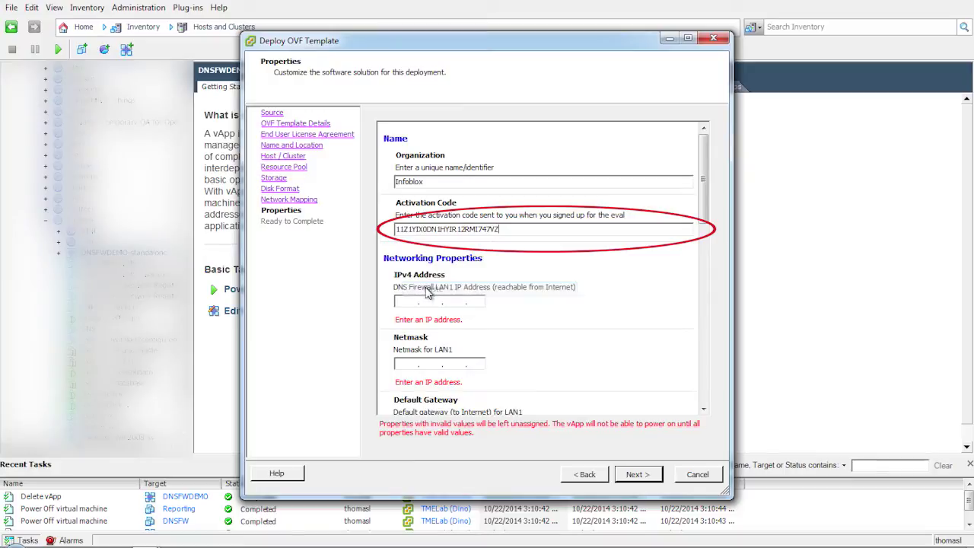
click(410, 301)
text(10.60.16.68)
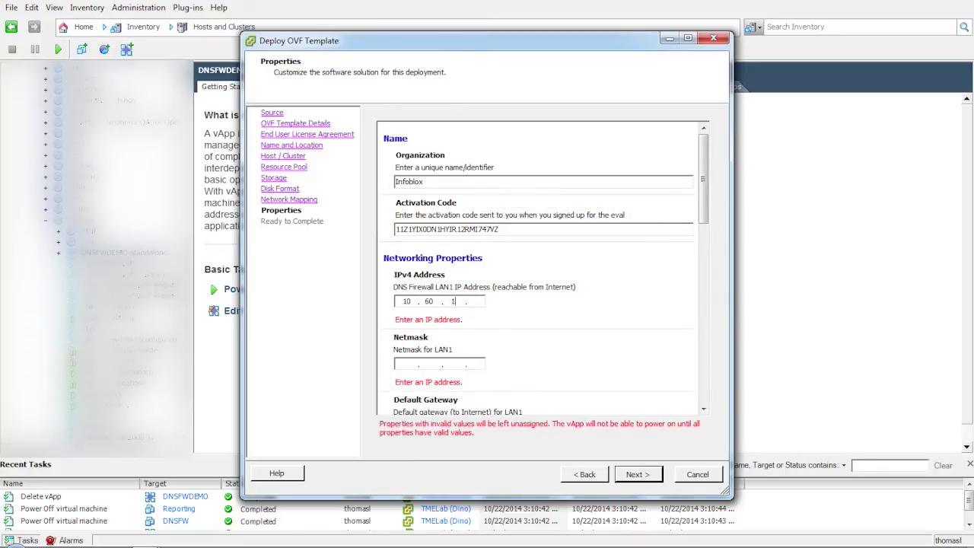
click(407, 348)
text(255.255.255.016.1)
Set LAN2 to 10.60.2.2/255.255.255.0 via 10.60.2.1, and reporting server 10.60.16.69 with netmask 255.255.255.0
key(Tab)
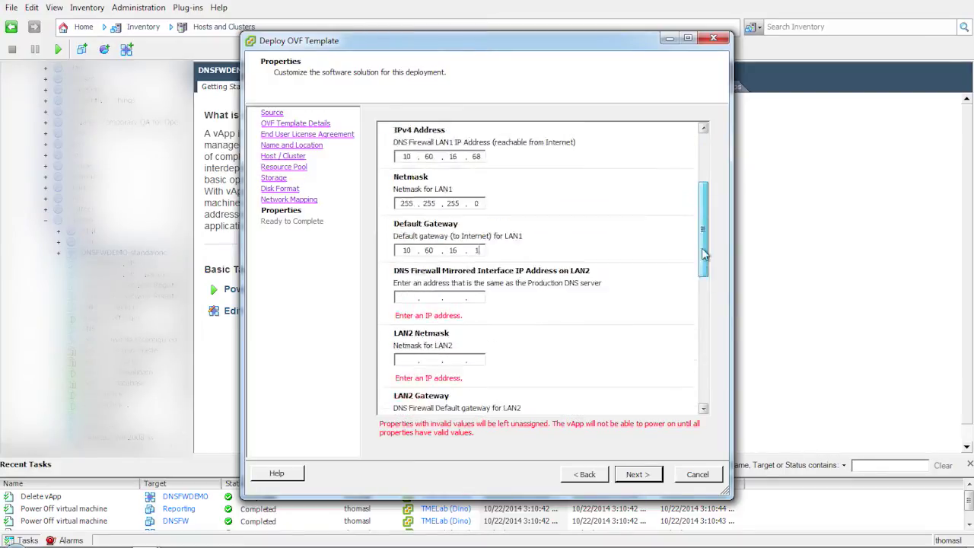
text(10.60.2.2)
key(Tab)
text(255 . 255 . 255 . 0)
key(Tab)
text(10.60)
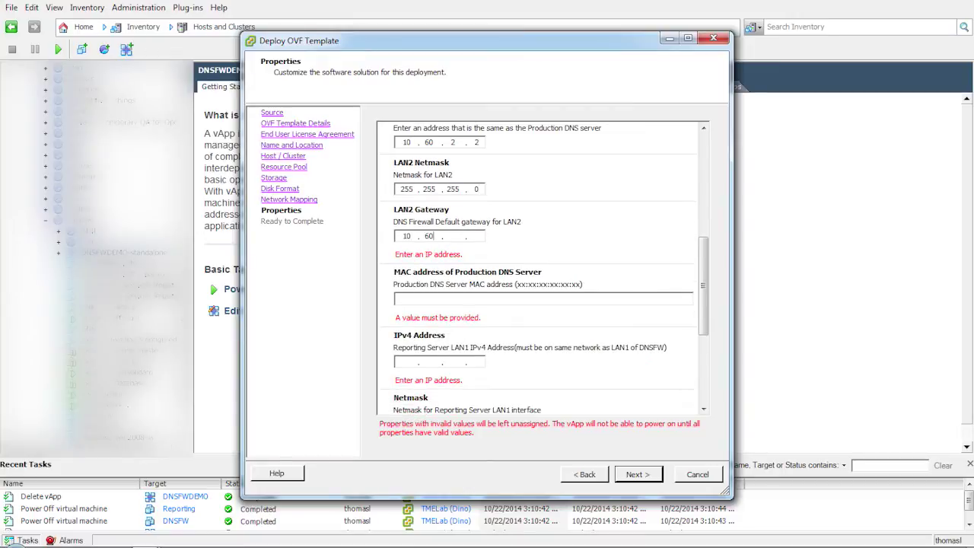
text(.2.1)
key(Tab)
text(00:00:)
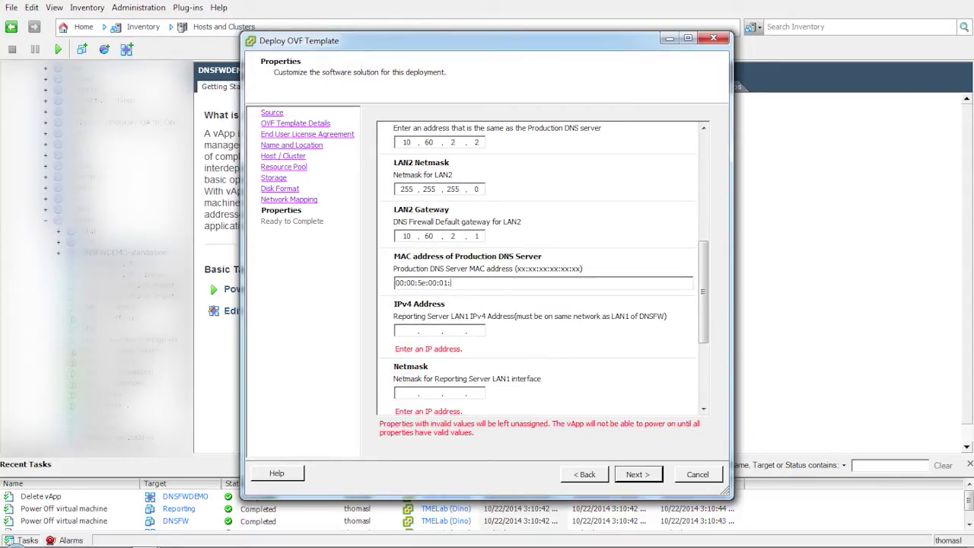
text(10.60.16.69)
key(Tab)
text(255.255.255.)
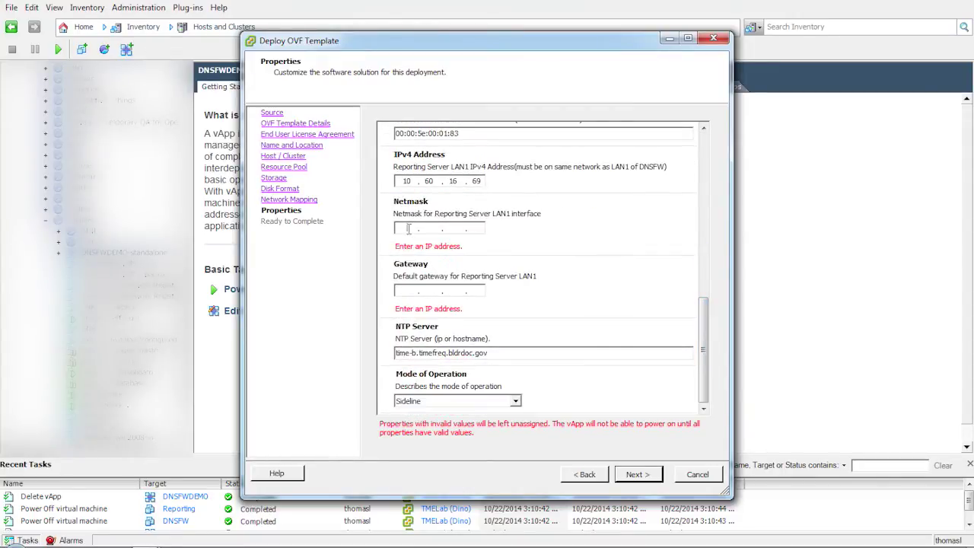
text(0)
key(Tab)
text(10.60.2.1)
Review the Ready to Complete summary, recheck the properties, and return to the summary
click(647, 475)
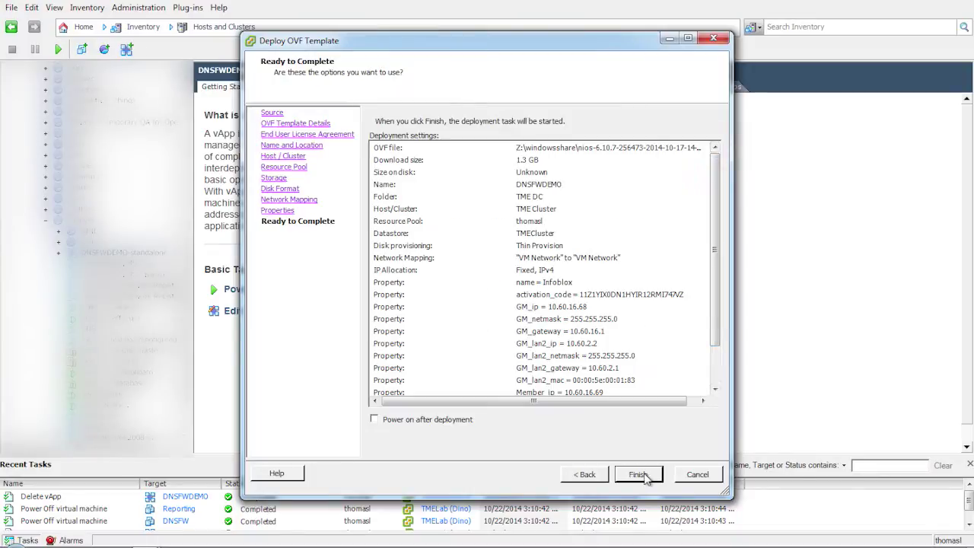
scroll(715, 395, down, 1)
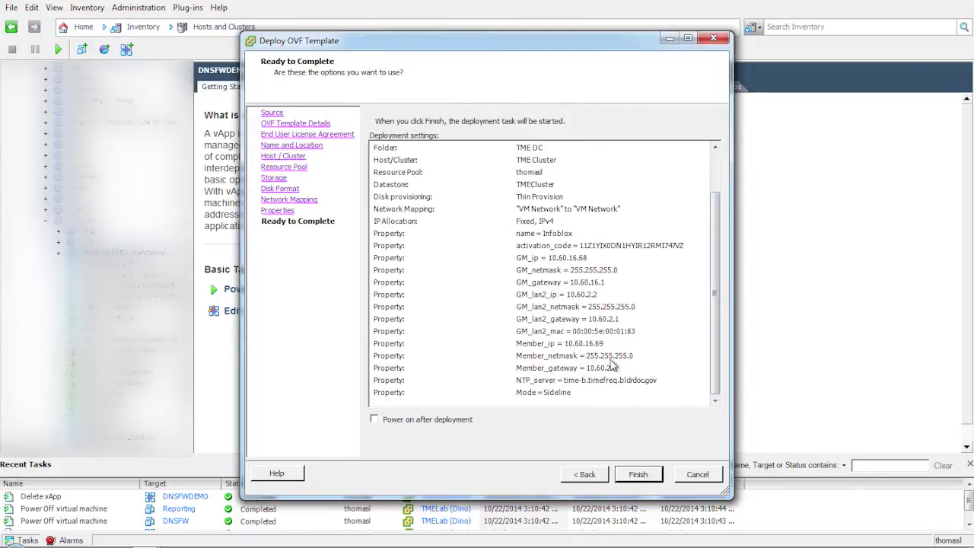
click(586, 473)
scroll(524, 289, down, 10)
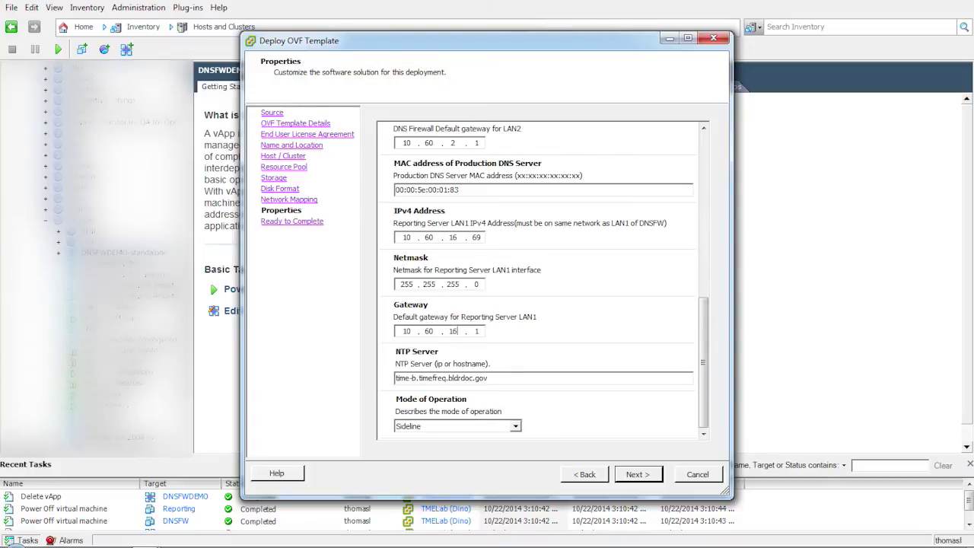
click(637, 474)
scroll(715, 342, down, 1)
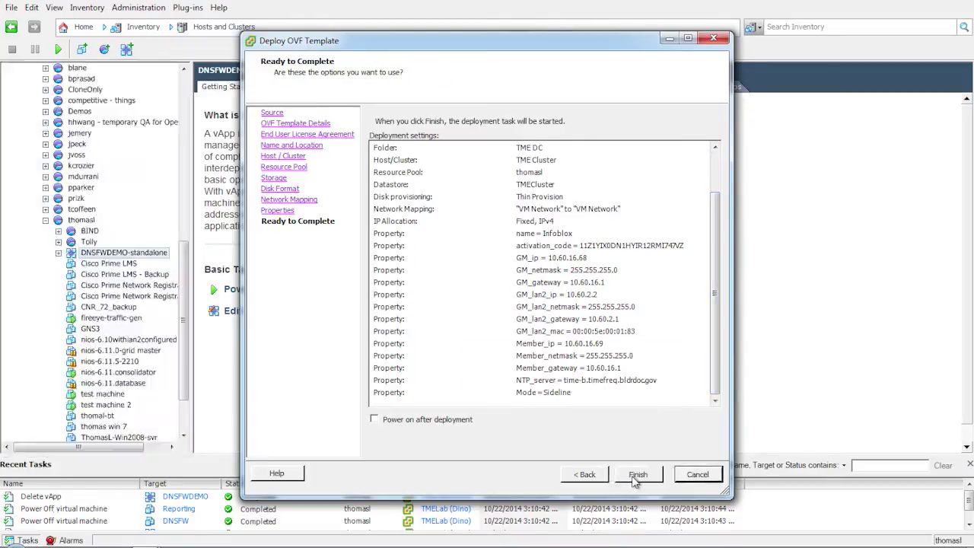
Finish deploying and select the DNSFW VM inside the new DNSFWDEMO vApp
click(636, 474)
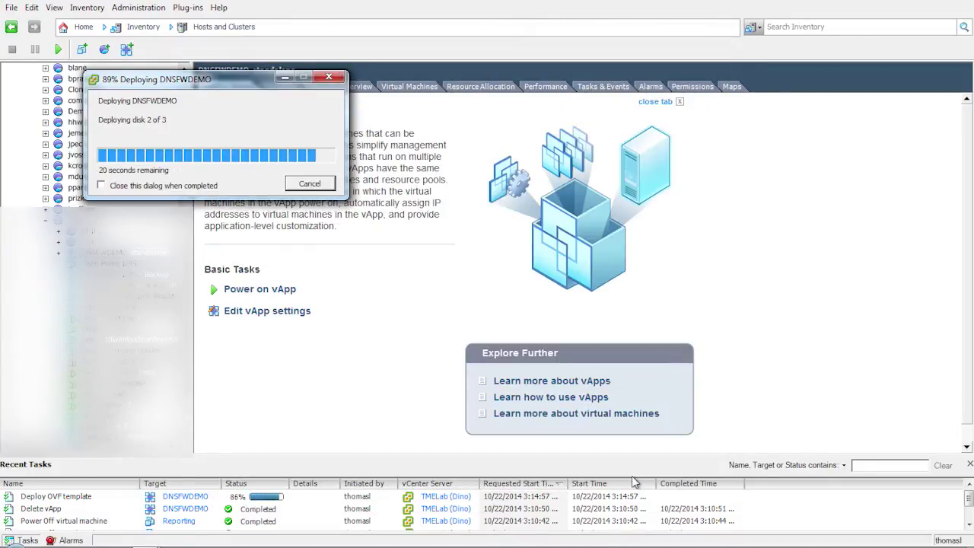
click(58, 253)
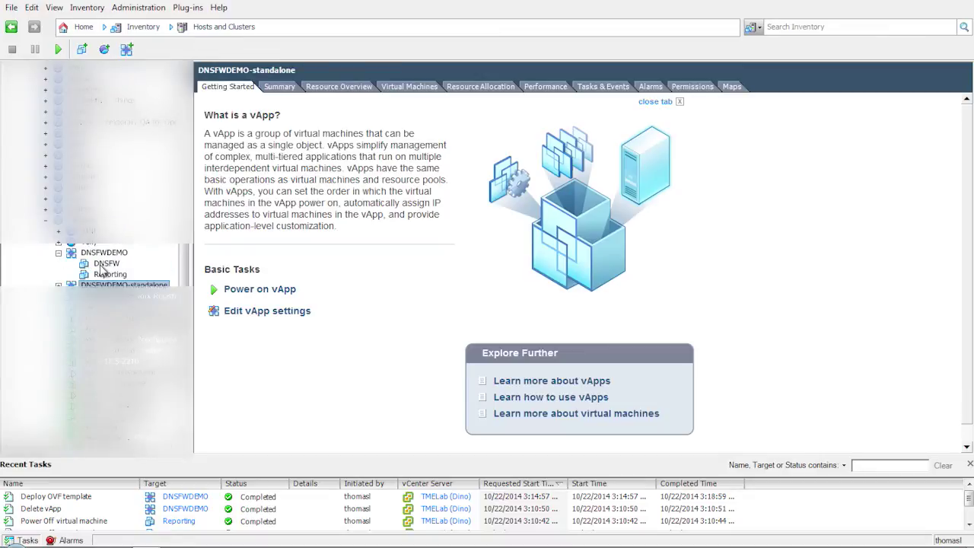
click(102, 266)
Put DNSFW's adapter 2 on vlan2016 and adapter 4 on vlan47-tol-dns-firewall-testing
click(245, 335)
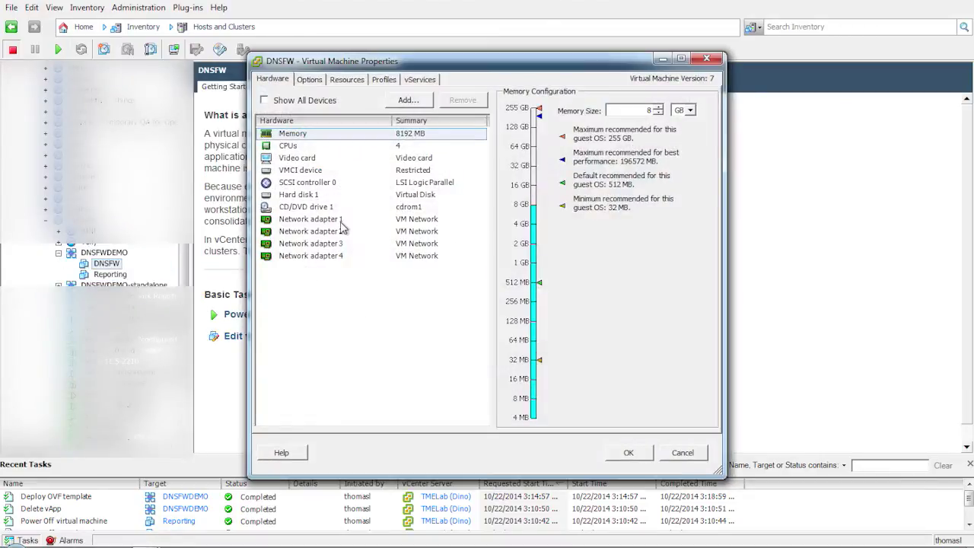
click(343, 232)
click(699, 290)
scroll(687, 343, down, 5)
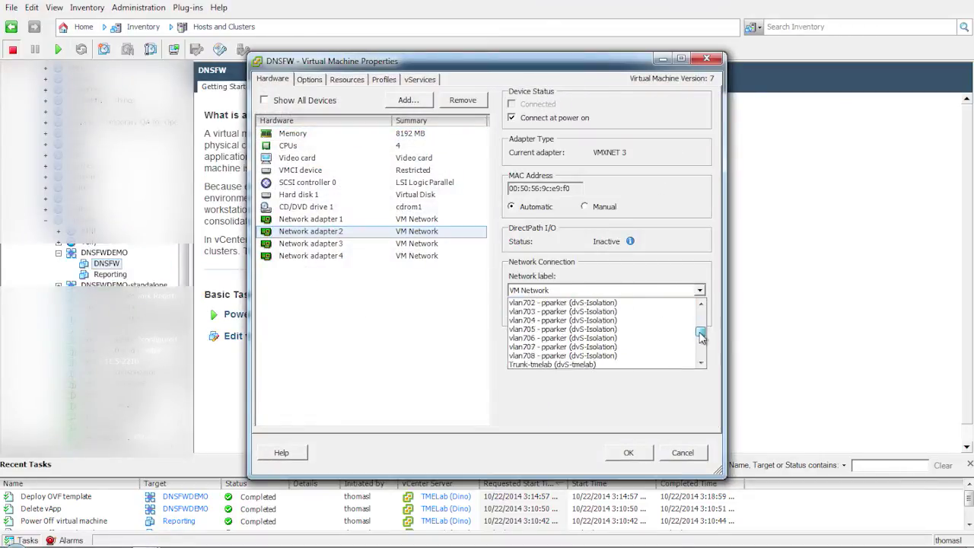
click(623, 320)
click(411, 256)
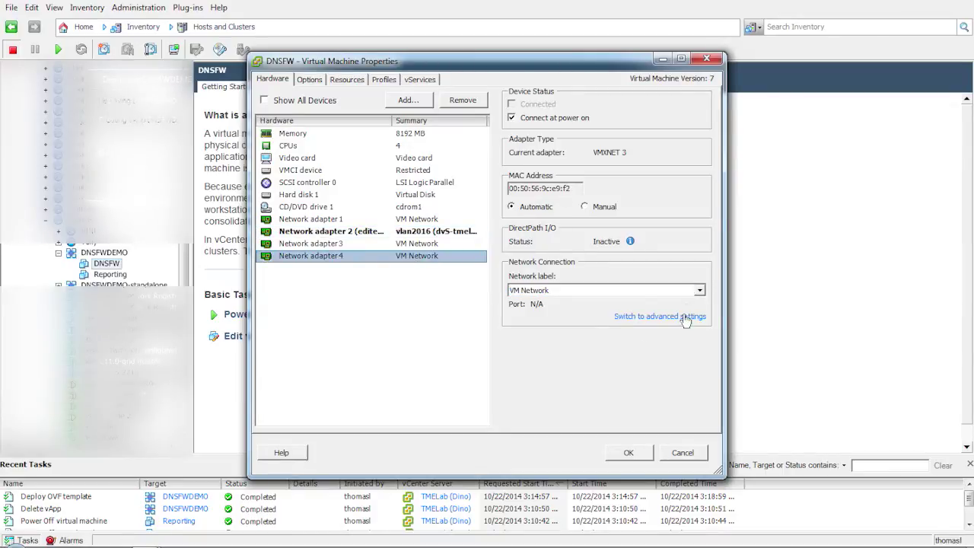
click(699, 291)
drag(701, 316, 701, 359)
click(635, 355)
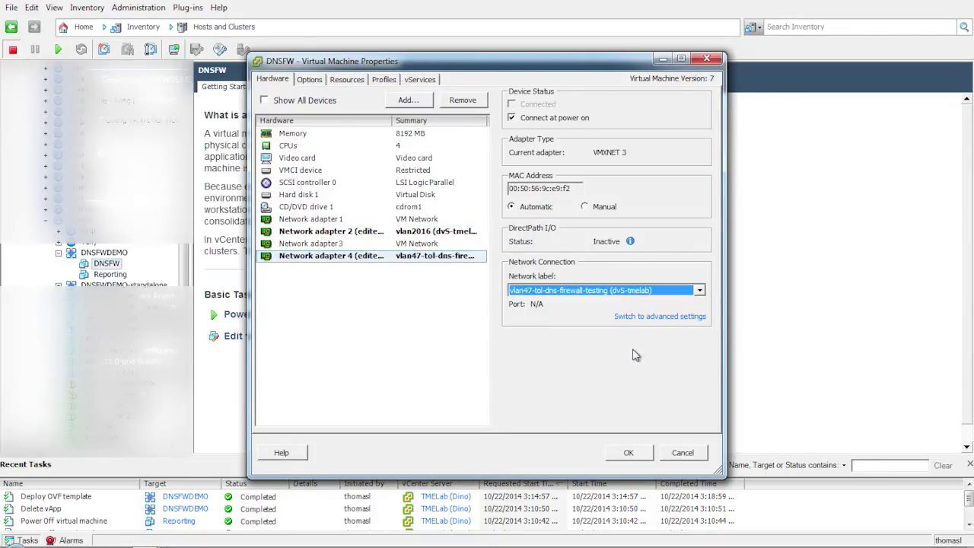
click(621, 452)
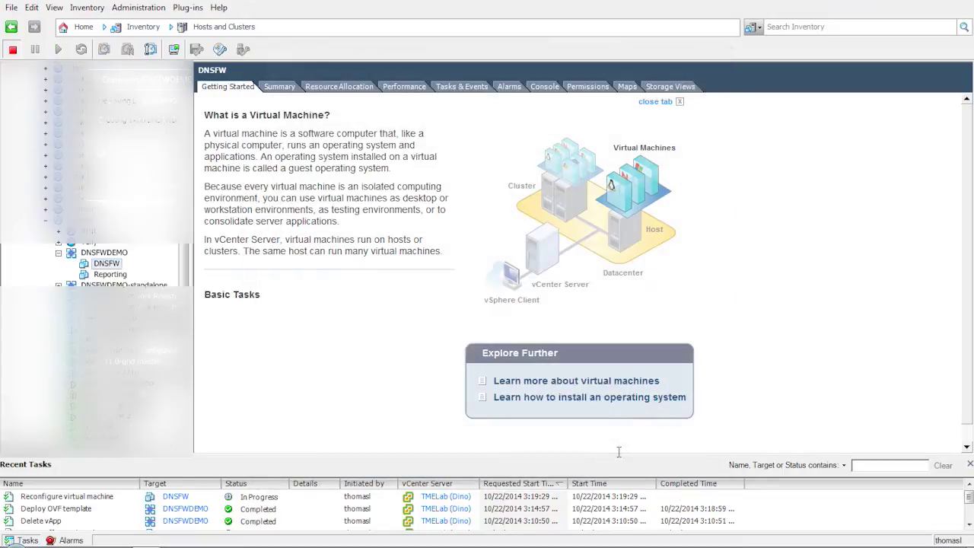
Reassign the Reporting VM's network adapter 2 to the chosen vlan and save
click(111, 275)
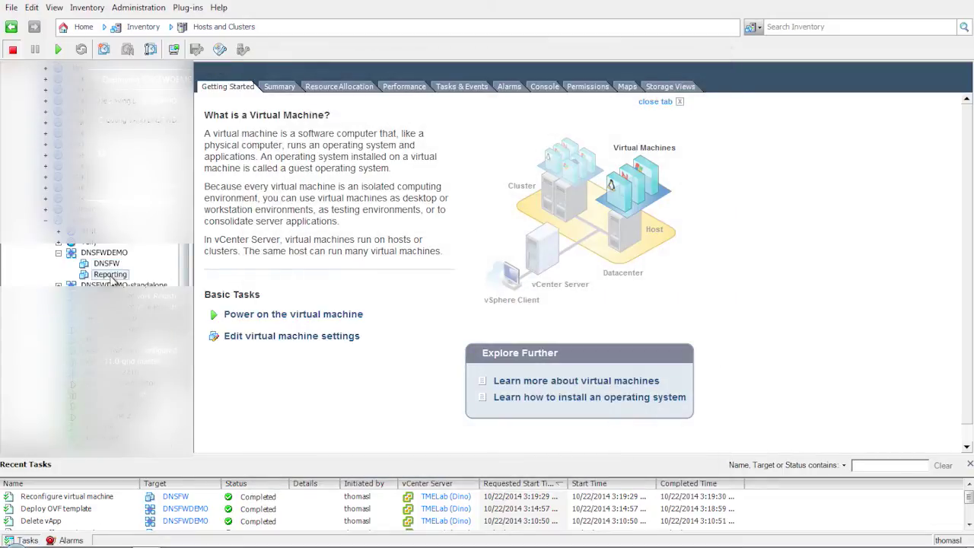
click(266, 339)
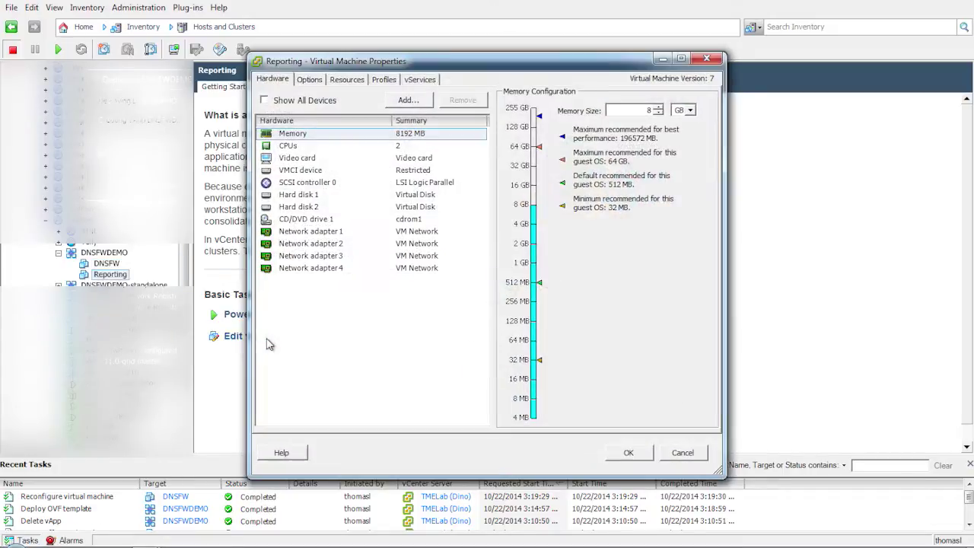
click(324, 244)
click(699, 290)
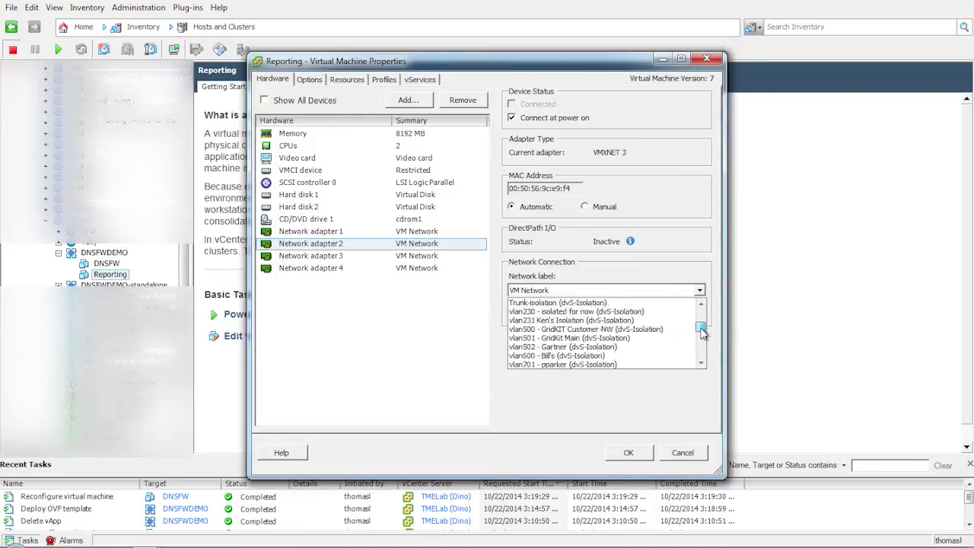
drag(700, 312, 700, 338)
click(652, 320)
click(628, 452)
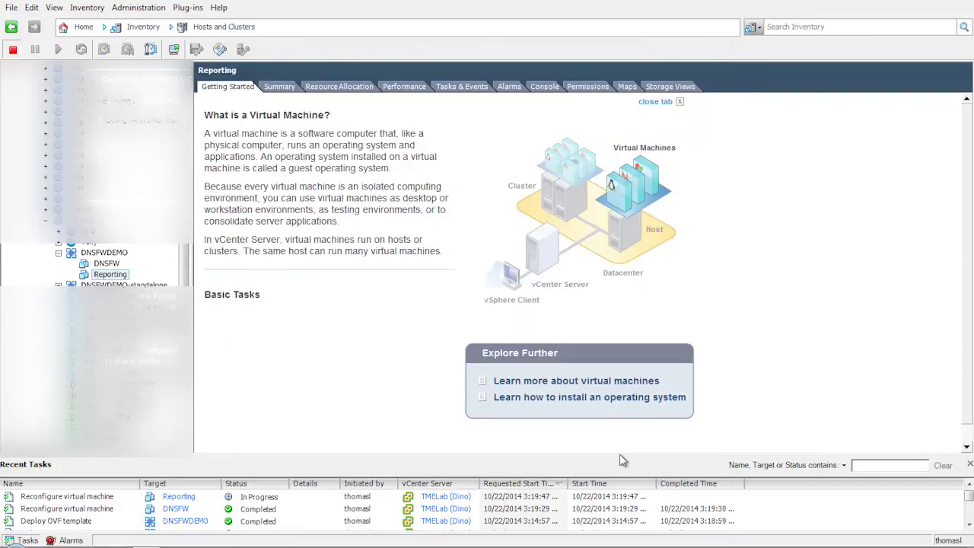
Power on the whole DNSFWDEMO vApp and select the DNSFW VM
click(99, 254)
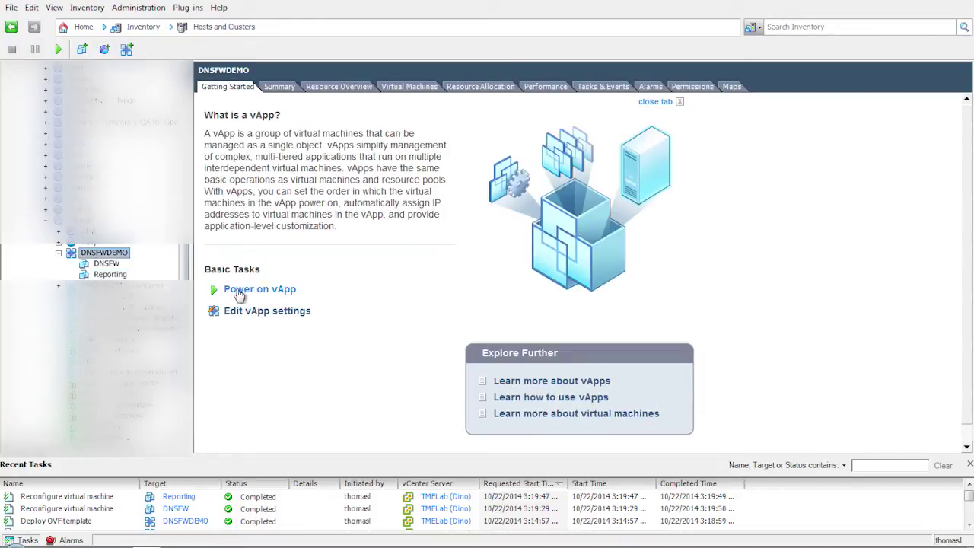
click(239, 293)
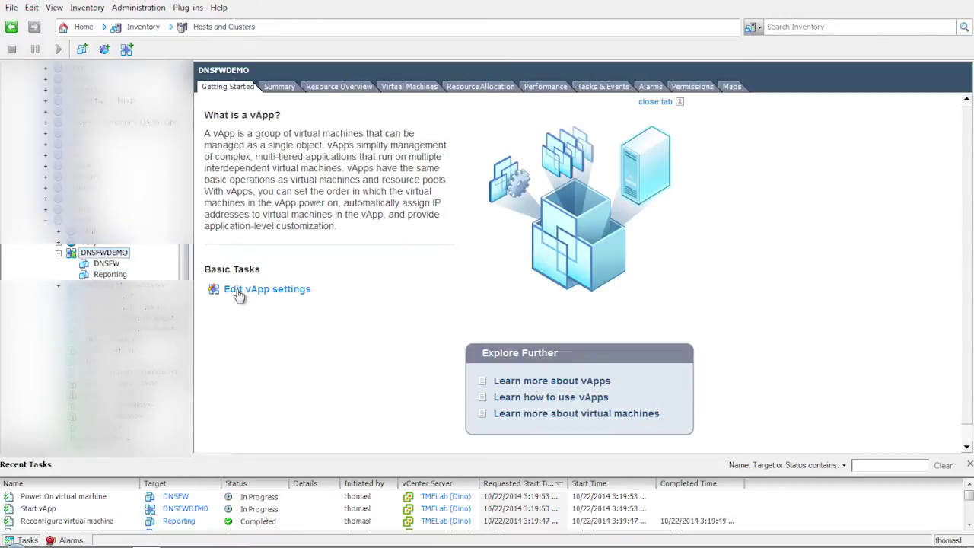
click(105, 264)
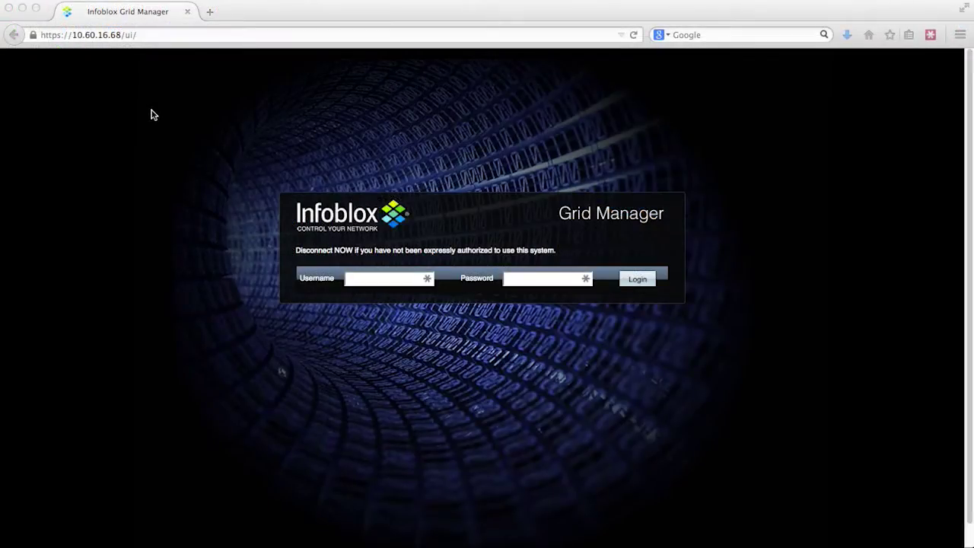
Log in to Infoblox Grid Manager at 10.60.16.68 with the admin credentials
click(363, 282)
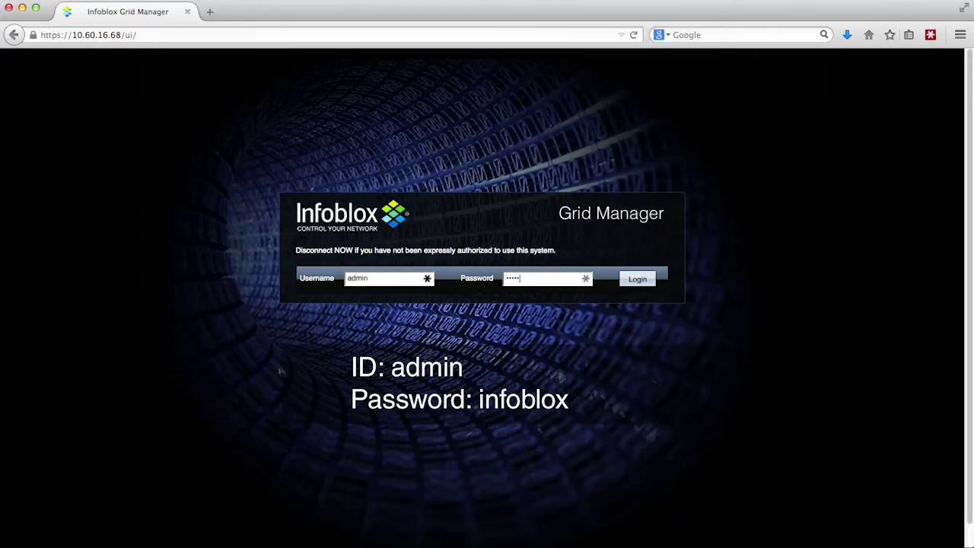
click(631, 280)
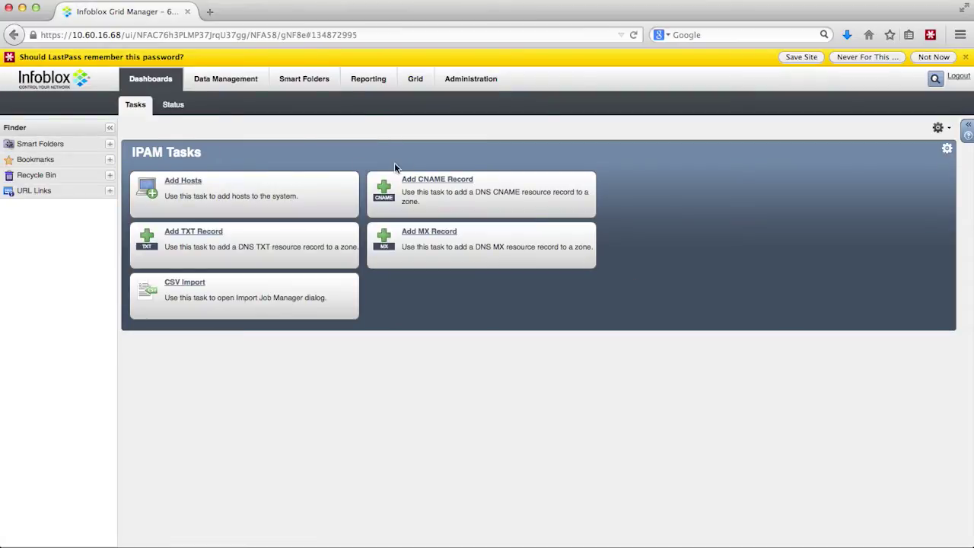
Check the dashboard Status view, then open Administration > Logs and show the Syslog
click(172, 108)
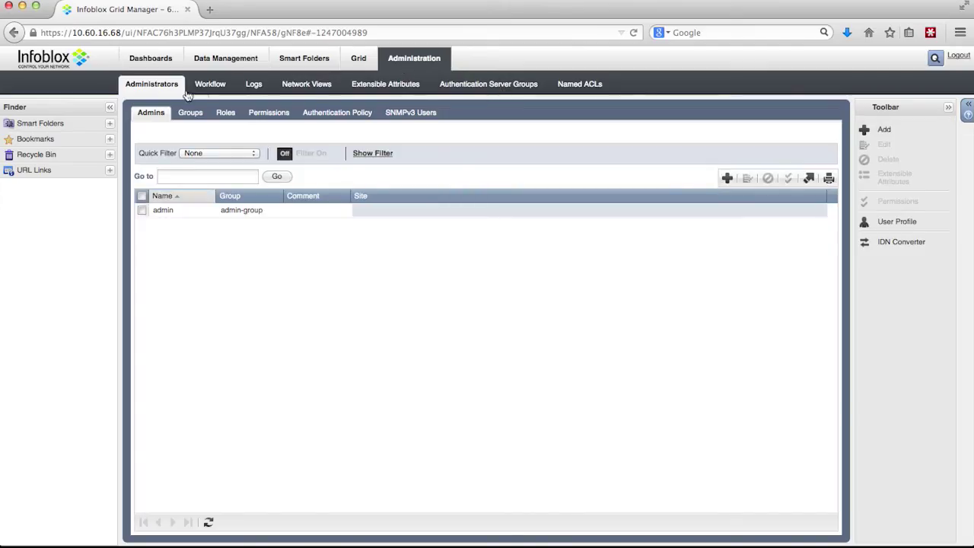
click(254, 85)
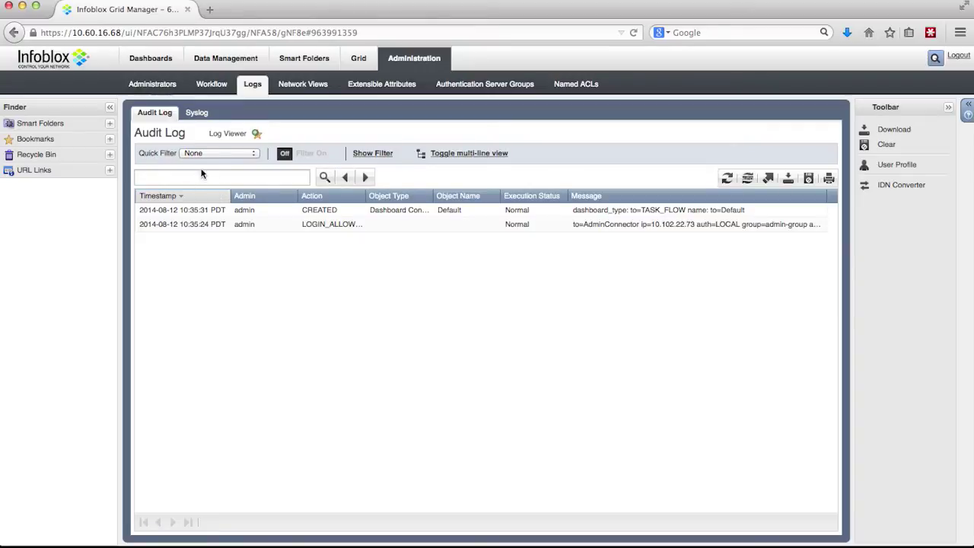
click(197, 115)
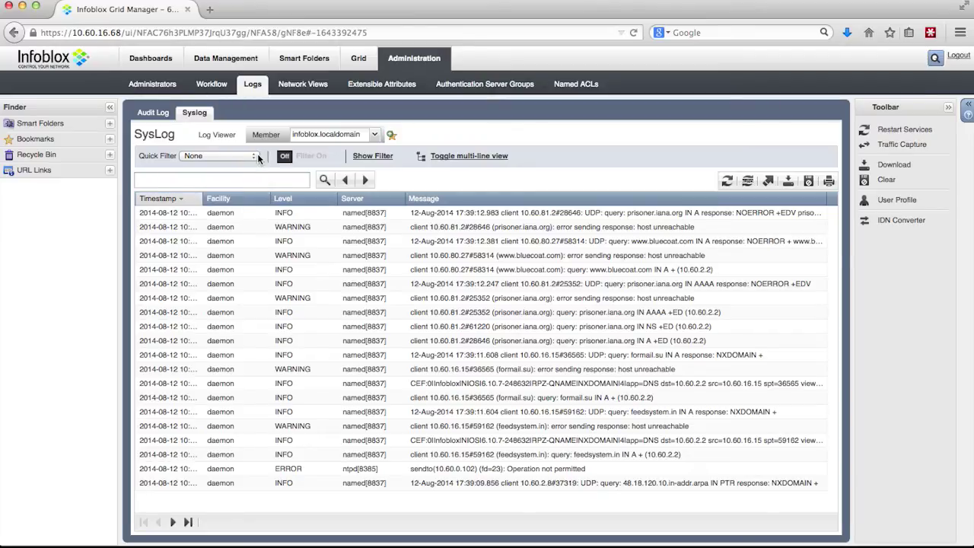
Filter the syslog by Reputation Feed, then by [S] - RPZ Incident Logs
click(257, 158)
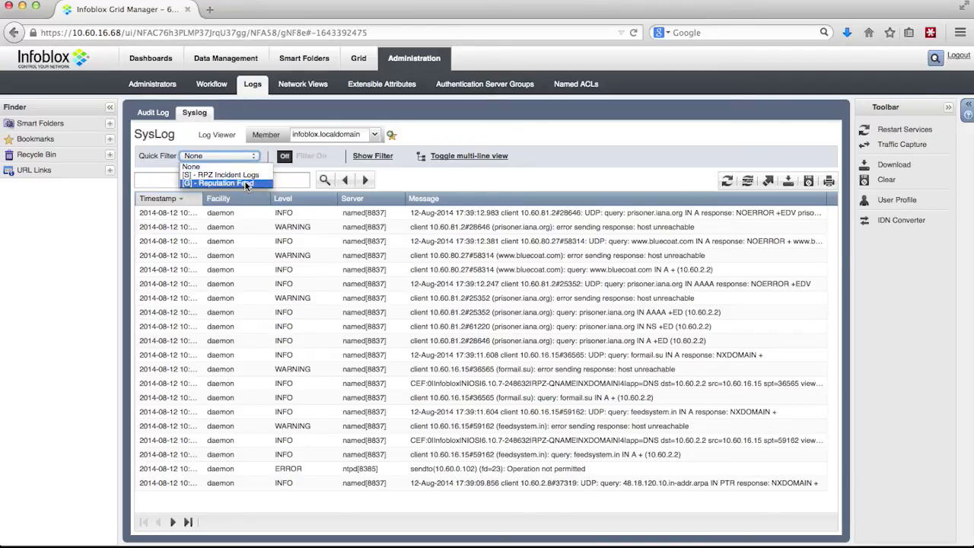
click(245, 185)
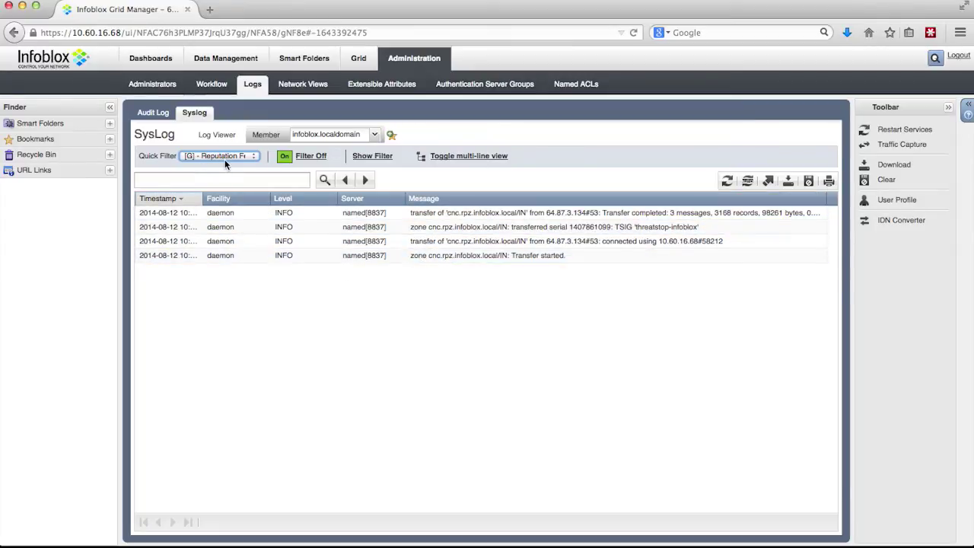
click(253, 156)
click(246, 171)
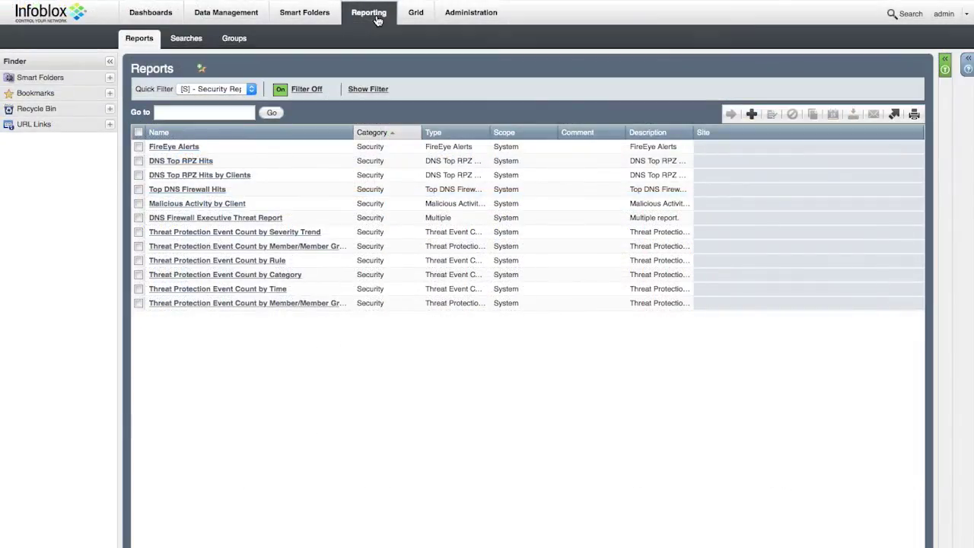
Review the DNS Top RPZ Hits report's top 10 blocked domains, then return to Security reports
click(250, 88)
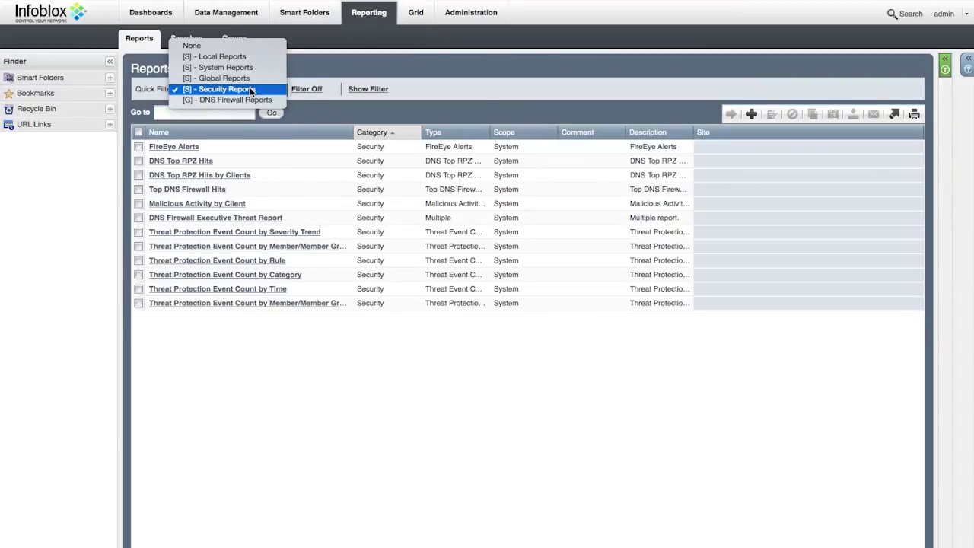
click(249, 88)
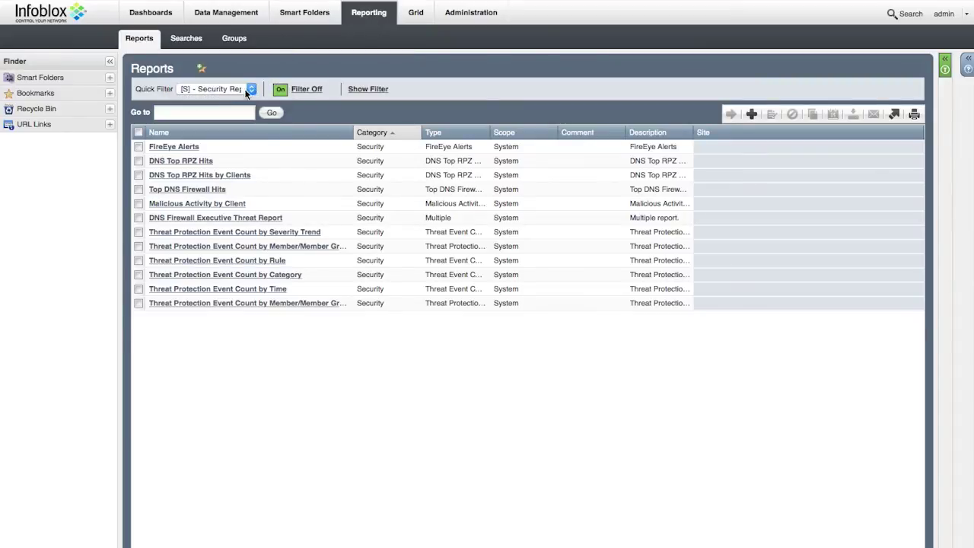
click(205, 162)
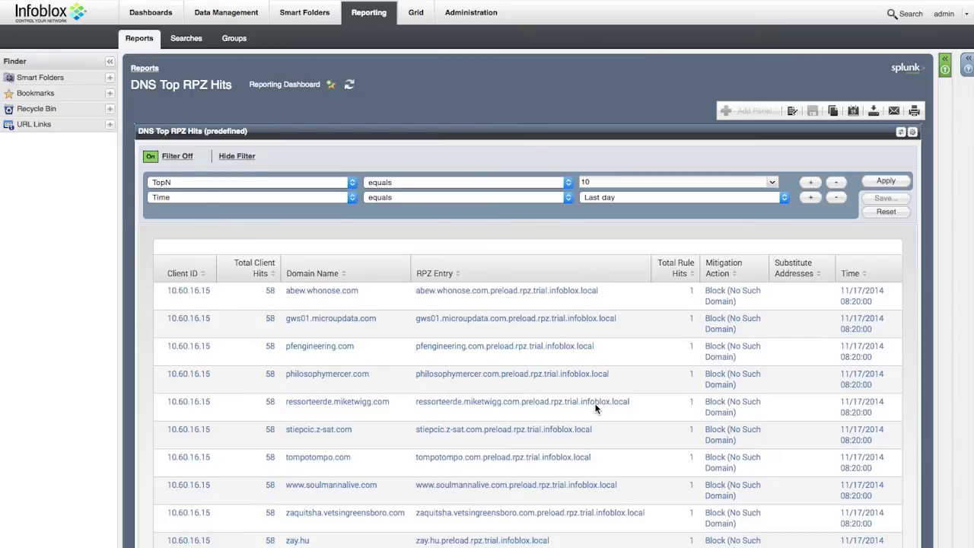
scroll(596, 409, down, 1)
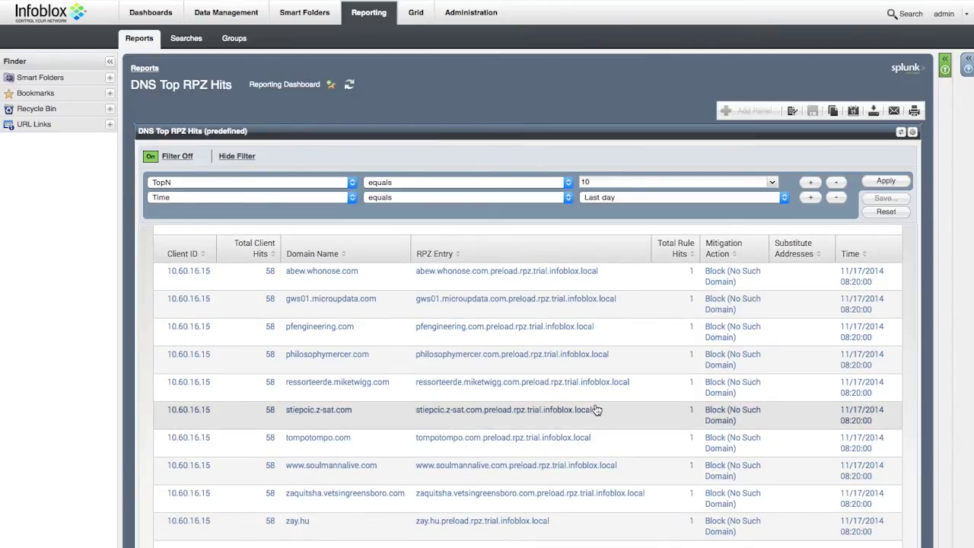
scroll(595, 410, up, 1)
scroll(595, 410, down, 1)
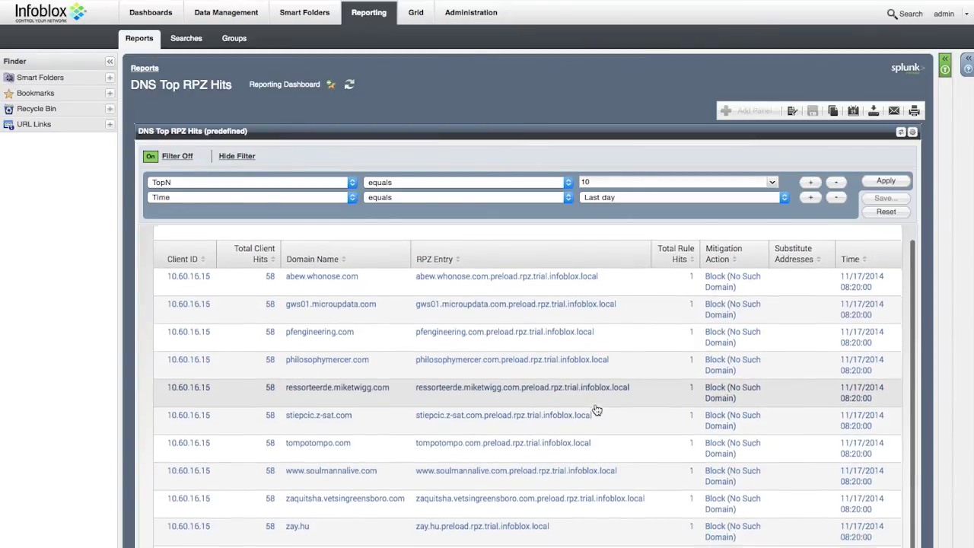
scroll(595, 410, up, 1)
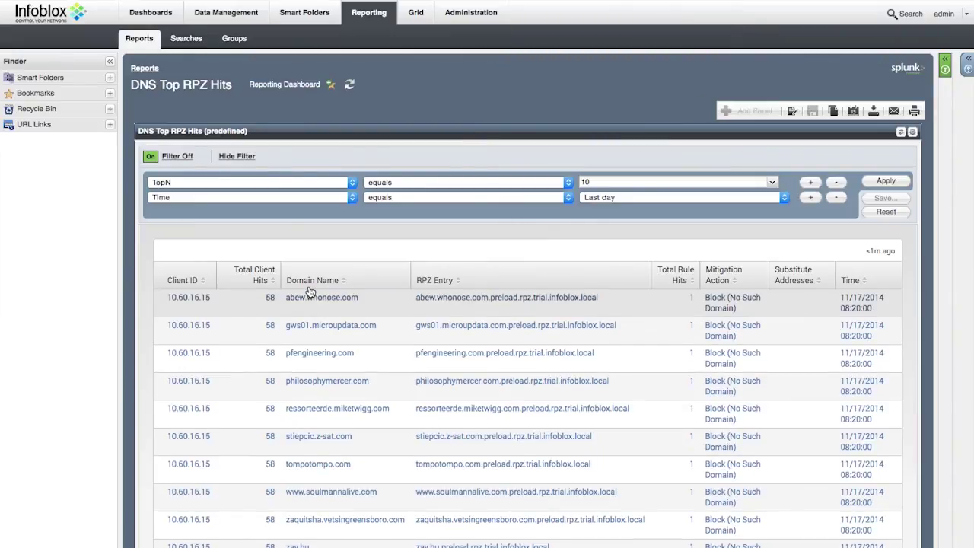
click(144, 67)
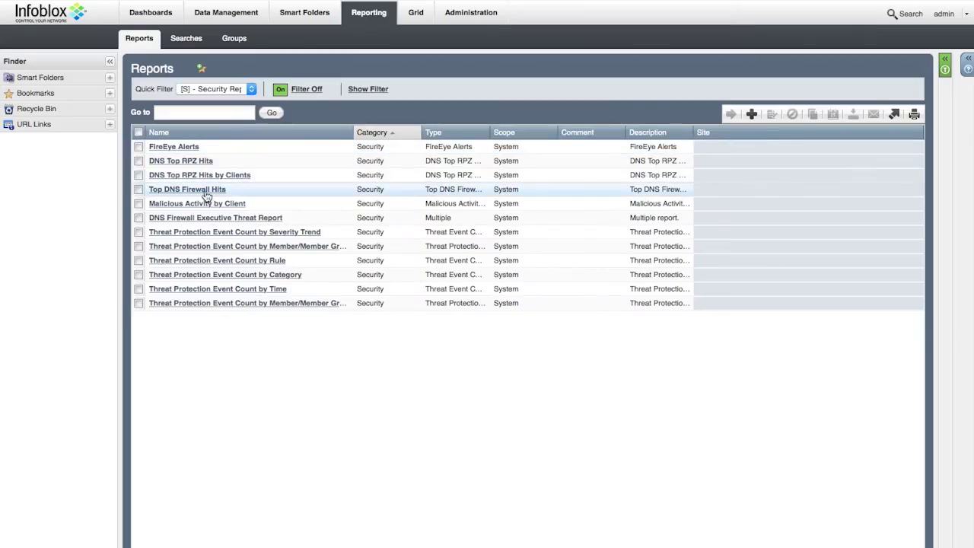
Rerun the Top DNS Firewall Hits report with TopN set to 50 and review the results
click(204, 188)
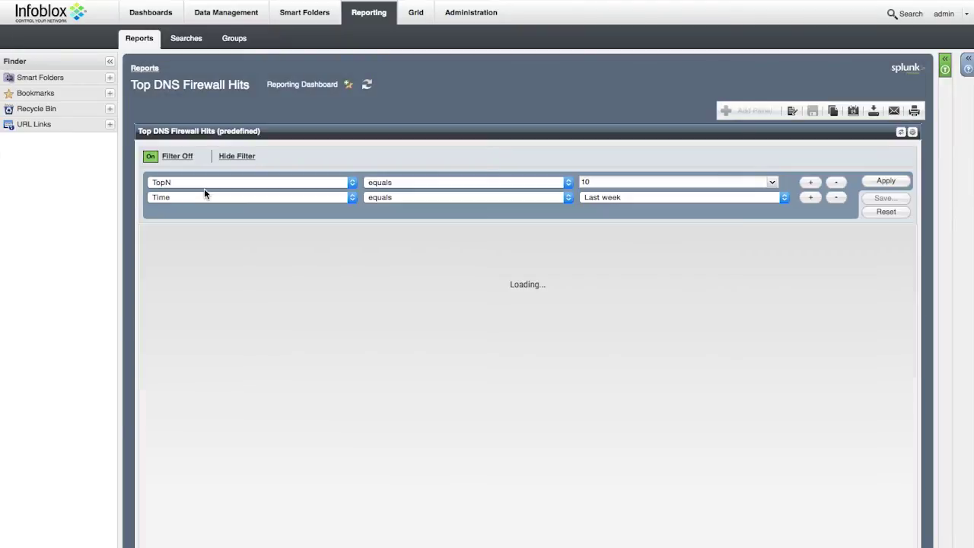
click(772, 183)
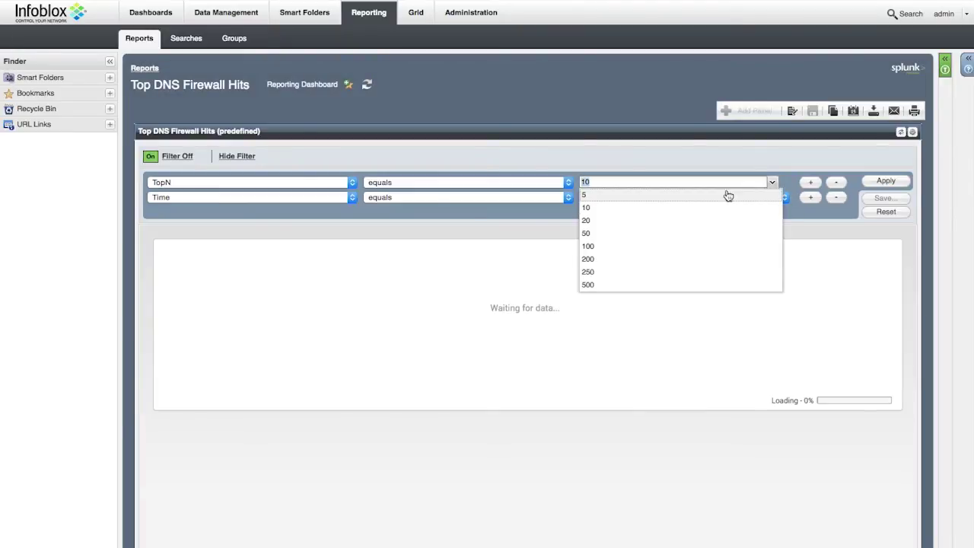
click(627, 237)
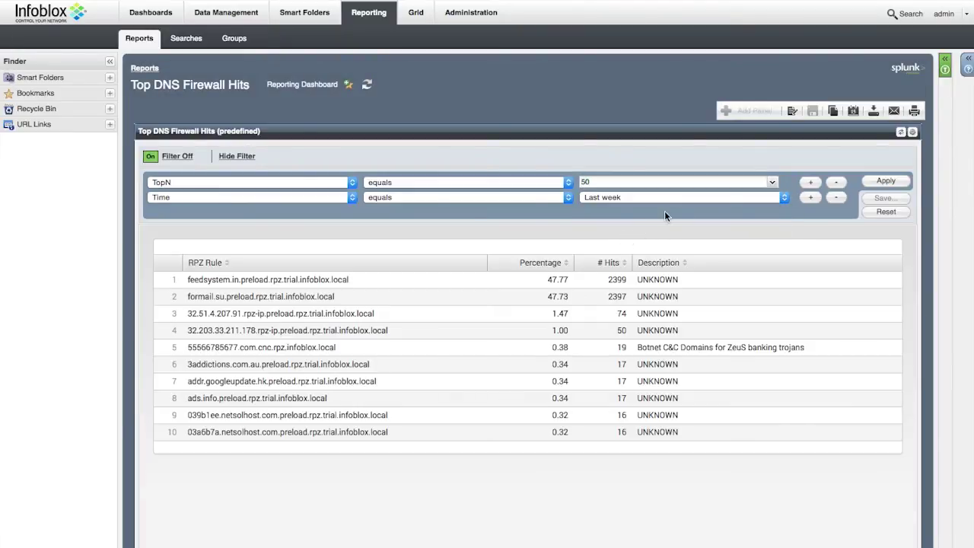
click(886, 181)
scroll(828, 453, down, 10)
scroll(654, 438, down, 2)
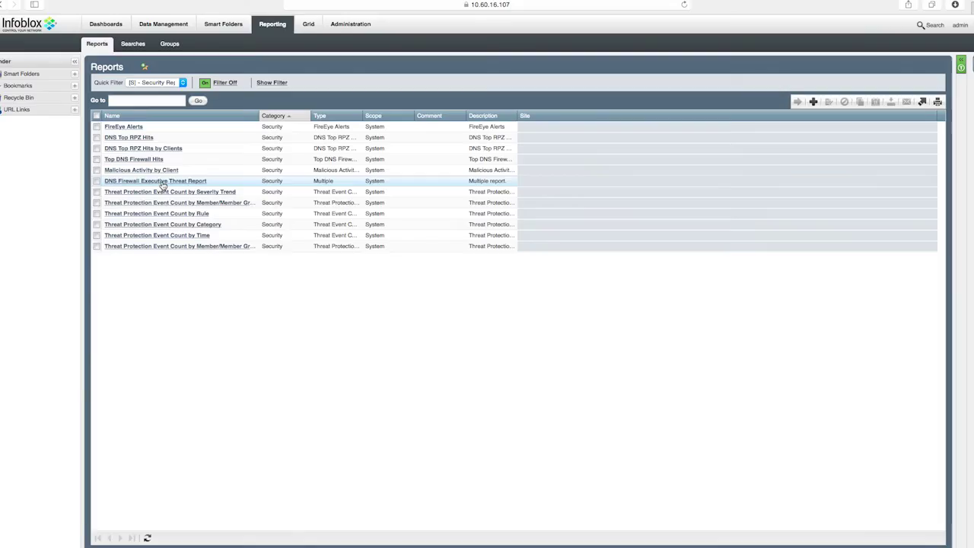
Open the DNS Firewall Executive Threat Report and review last week's client activity and top firewall hits
click(162, 181)
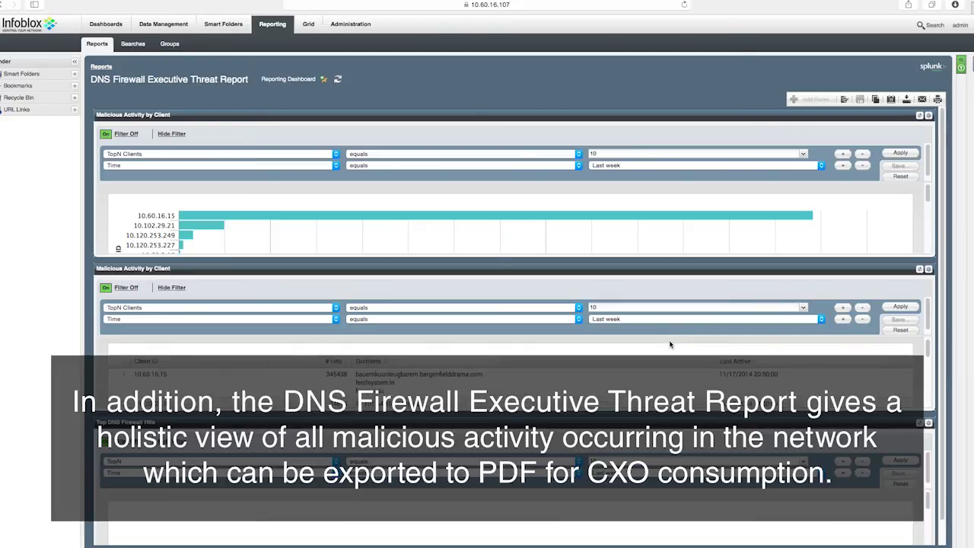
scroll(900, 450, down, 1)
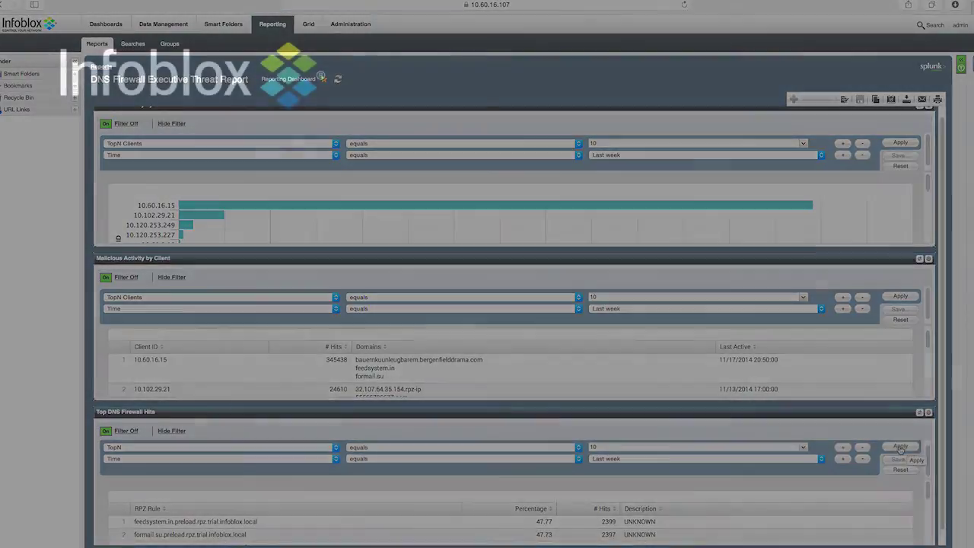